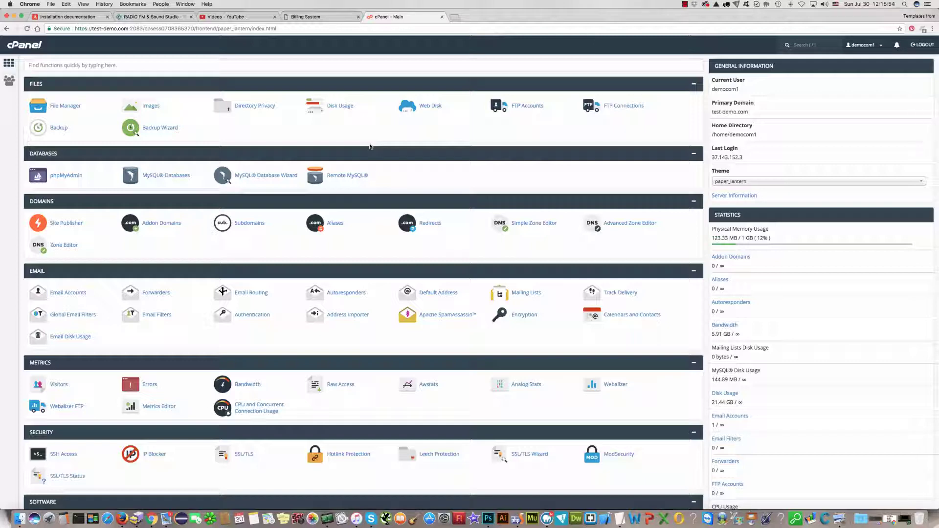
# - From wordpress.org's download page, save the WordPress 4.8 zip to the computer
pyautogui.click(453, 18)
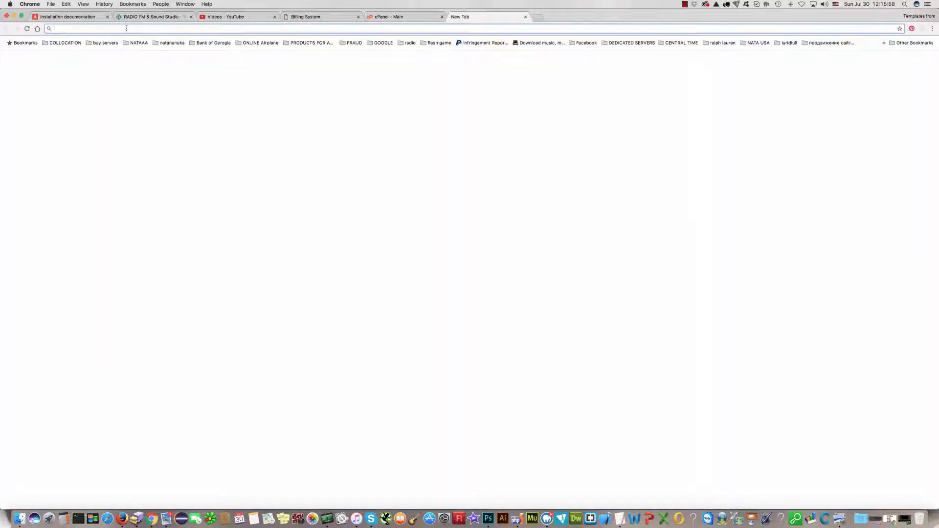
pyautogui.write('wordp')
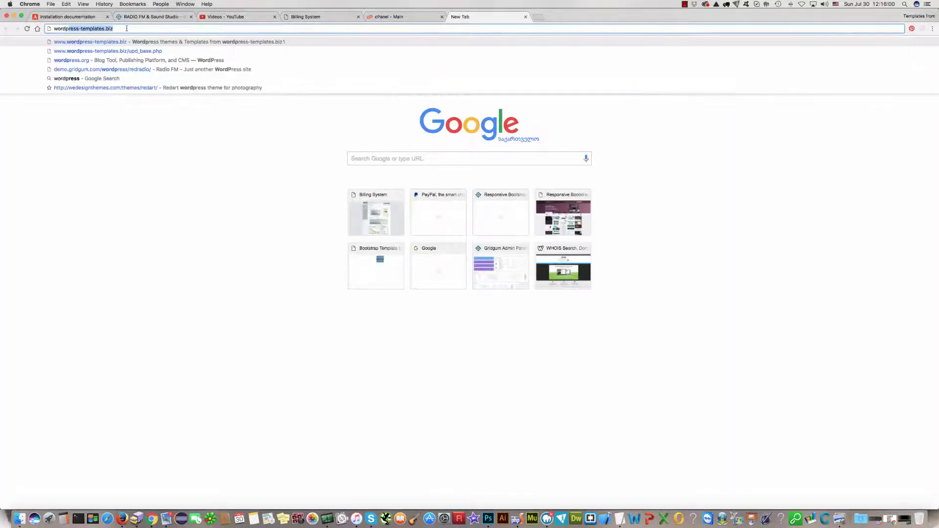
pyautogui.write('ress.org')
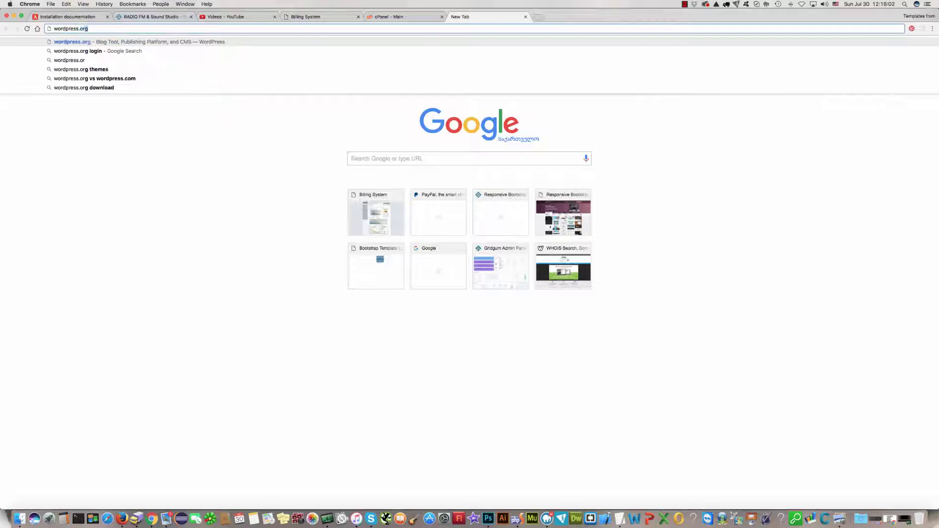
pyautogui.press('Return')
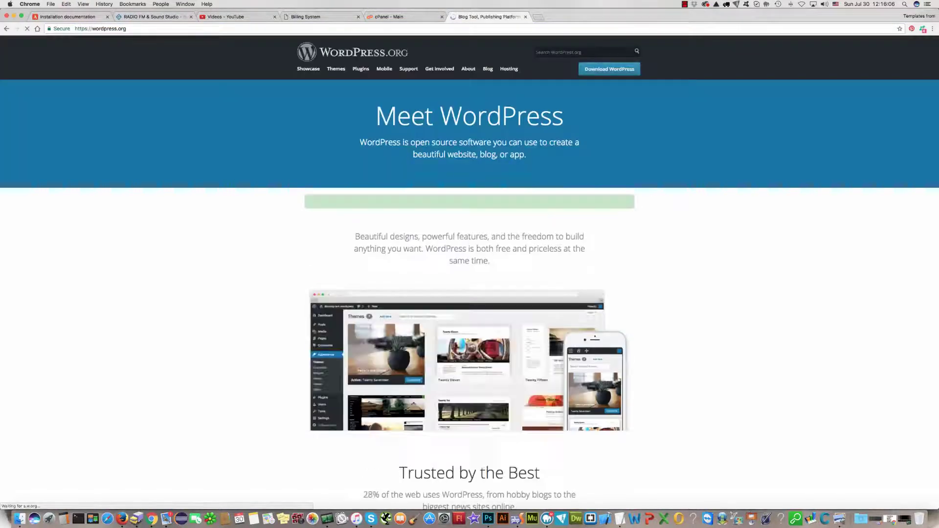
pyautogui.click(592, 69)
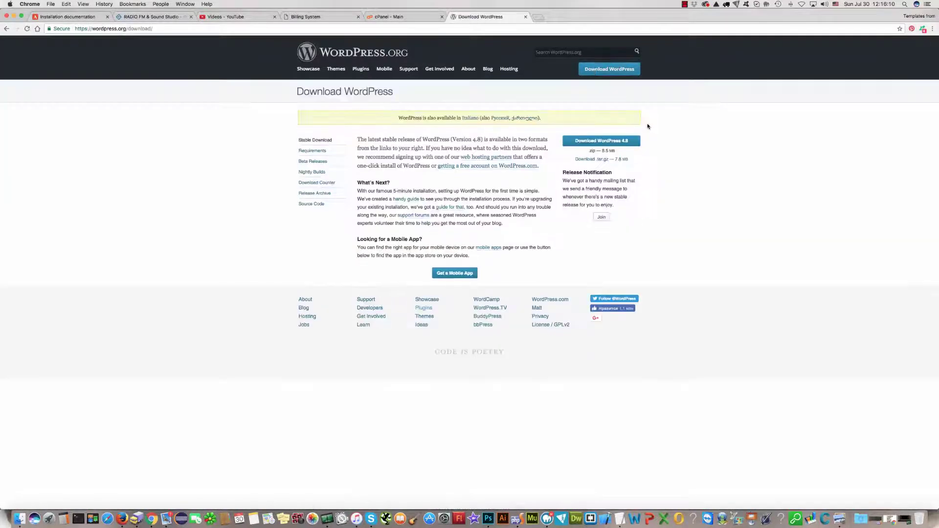
pyautogui.click(607, 144)
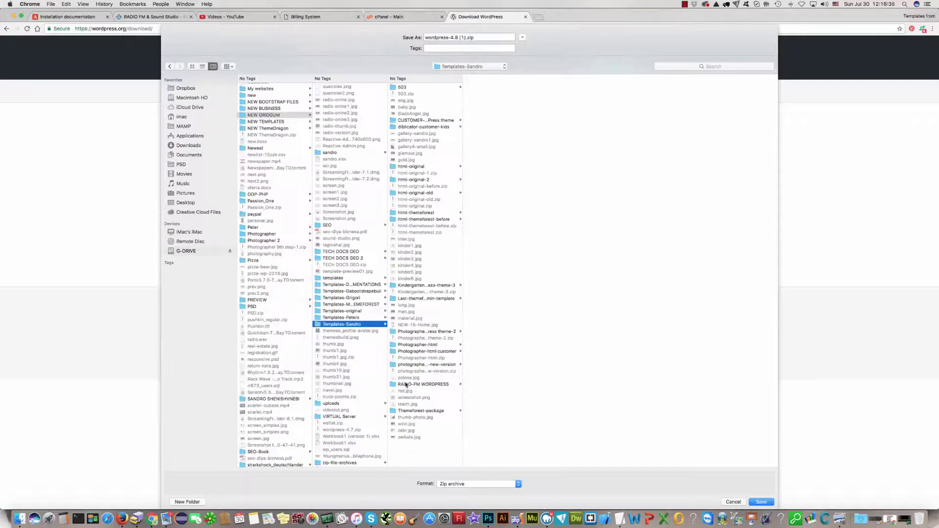
pyautogui.click(761, 502)
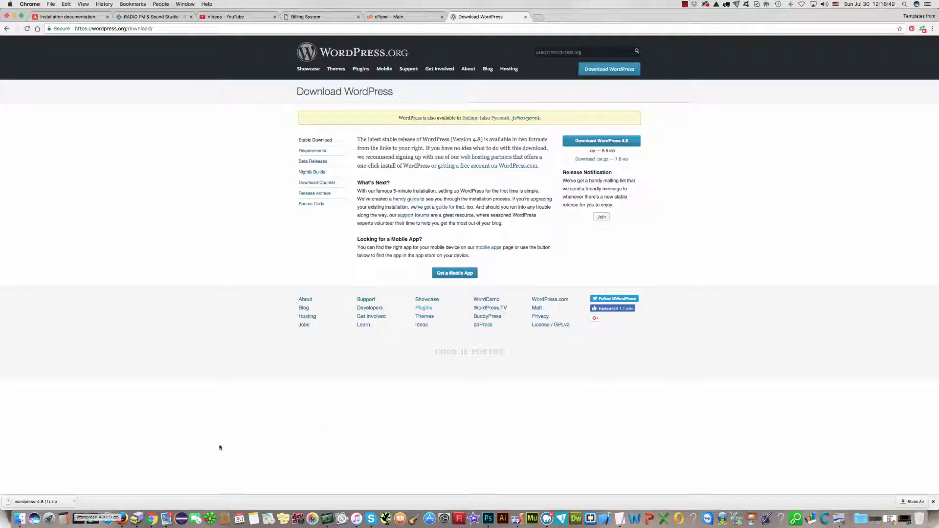
# - Return to cPanel File Manager and enter the public_html folder
pyautogui.click(393, 17)
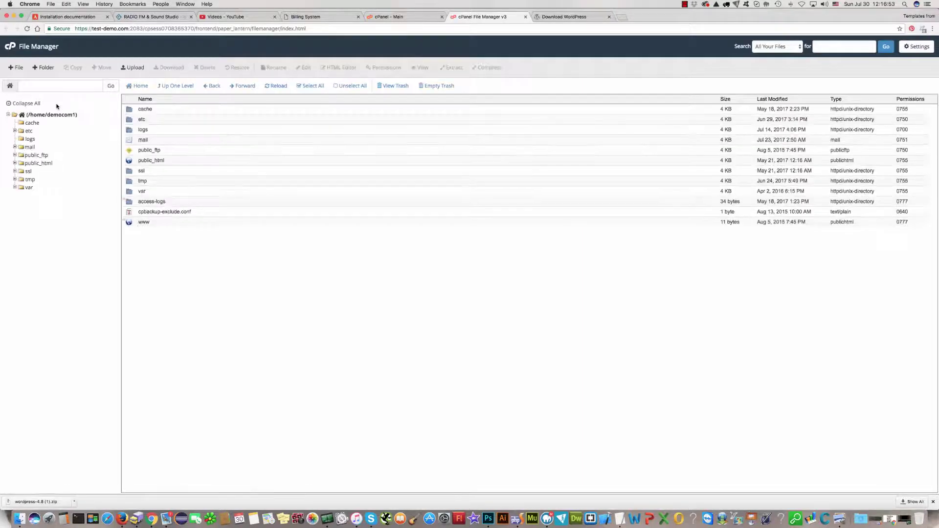
pyautogui.doubleClick(129, 160)
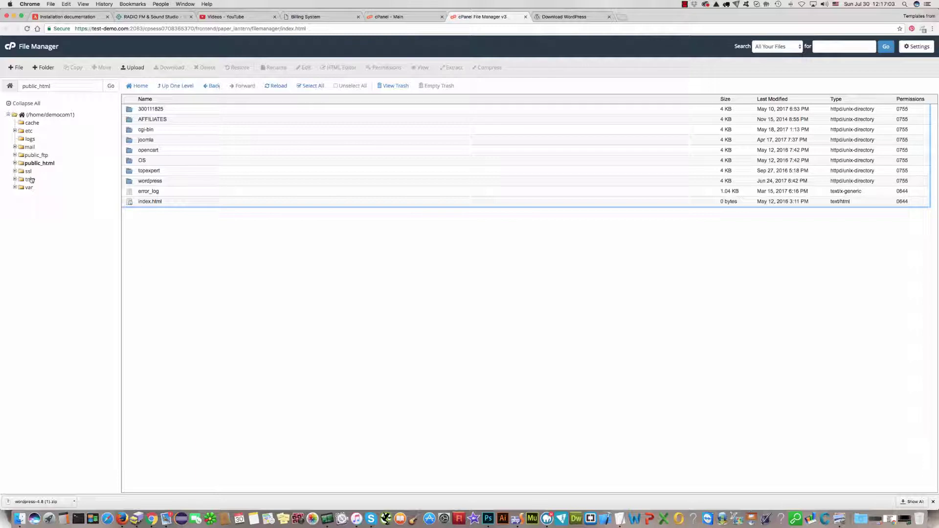
pyautogui.click(184, 250)
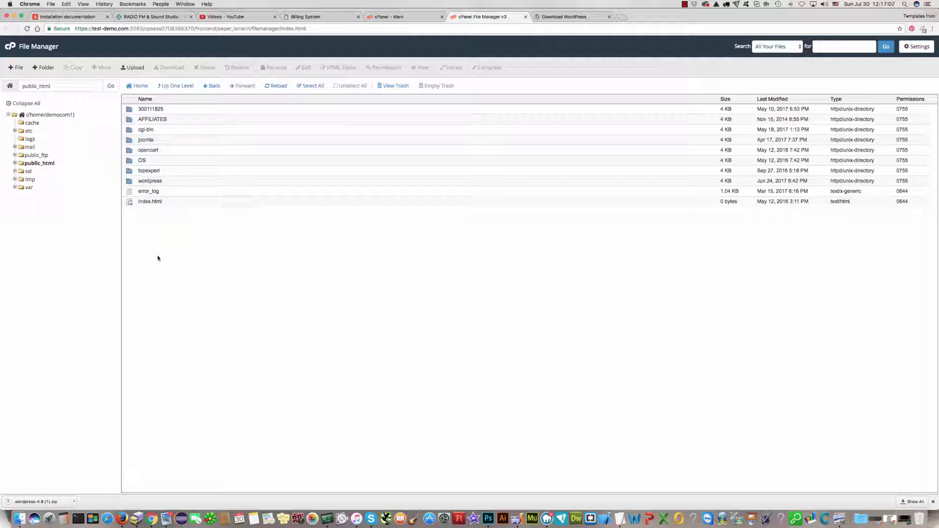
# - Create a new folder named radio in public_html and open it
pyautogui.click(42, 66)
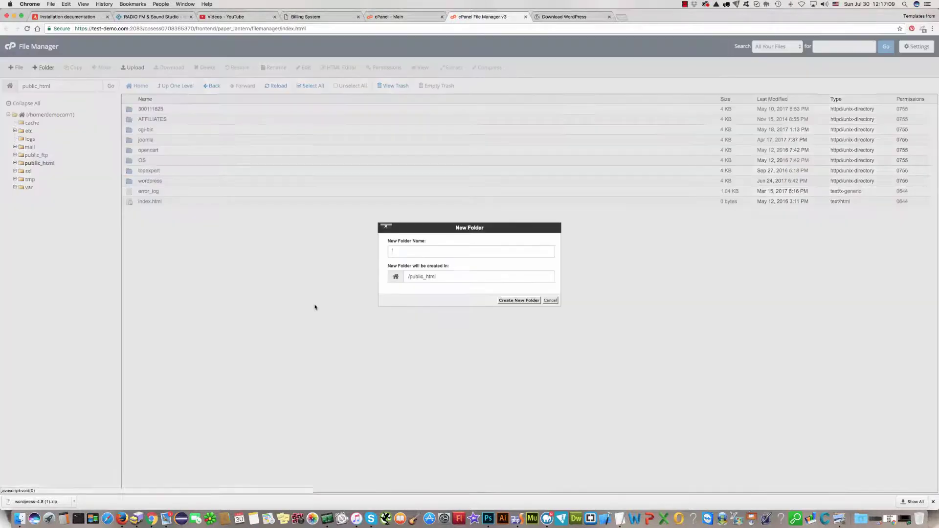
pyautogui.write('rad')
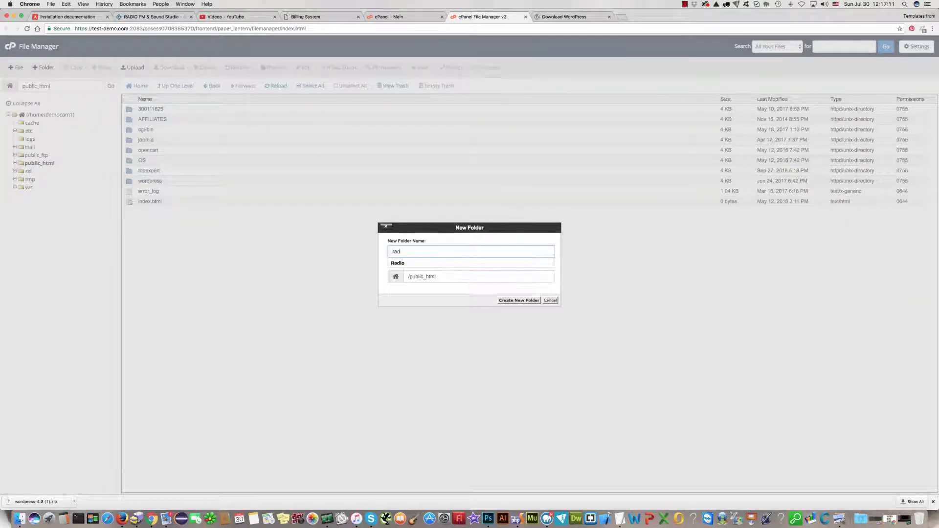
pyautogui.write('io')
pyautogui.click(520, 301)
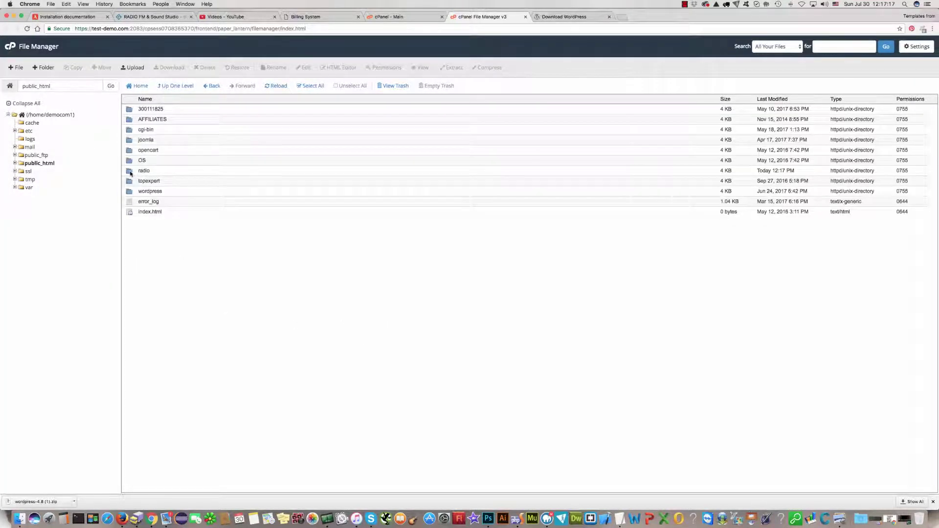
pyautogui.doubleClick(130, 171)
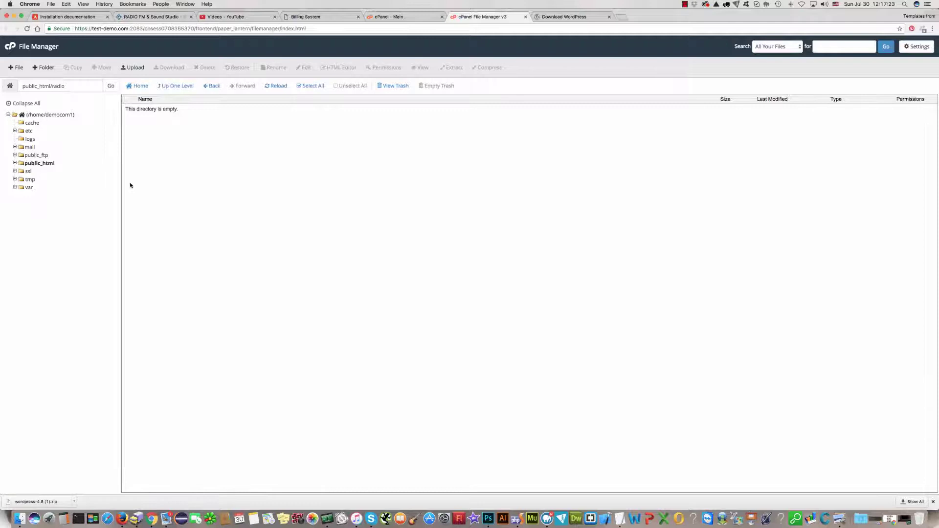
# - Upload wordpress-4.8 (1).zip into the radio folder and return to its listing
pyautogui.click(15, 163)
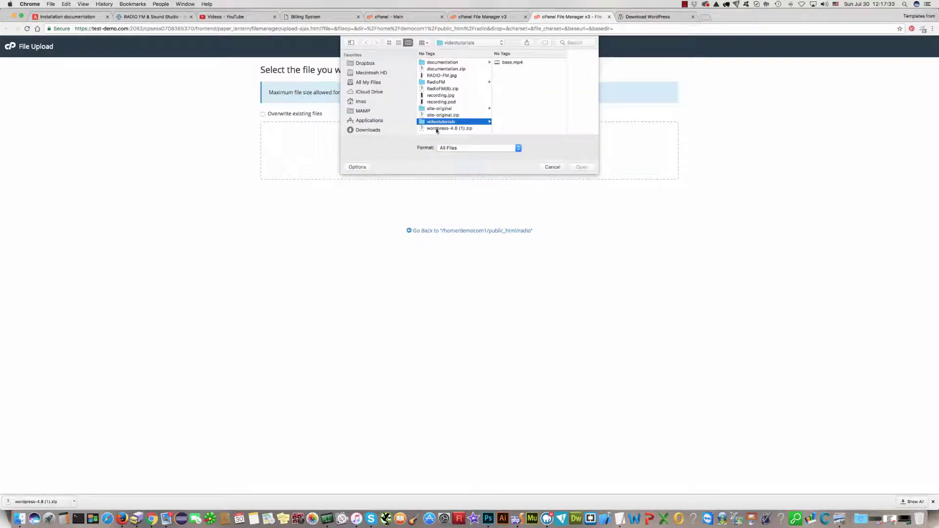
pyautogui.click(437, 128)
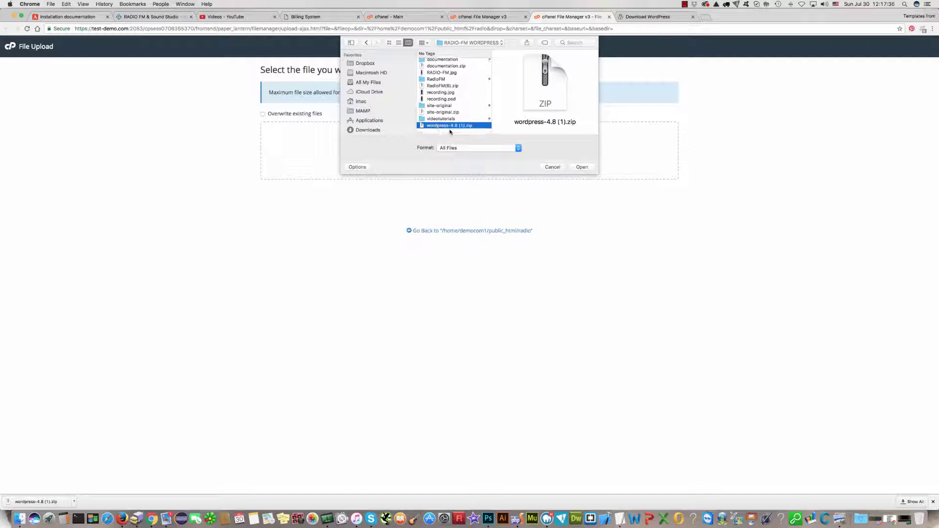
pyautogui.click(579, 168)
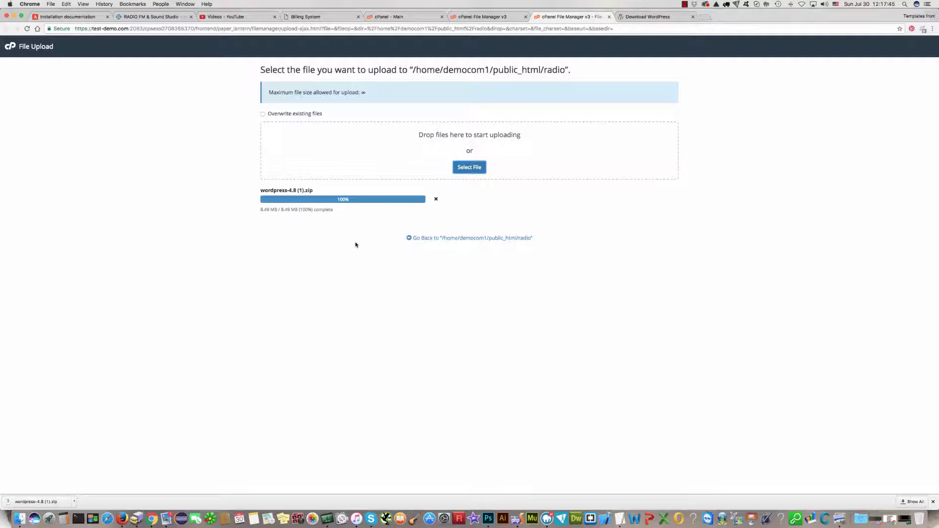
pyautogui.click(455, 238)
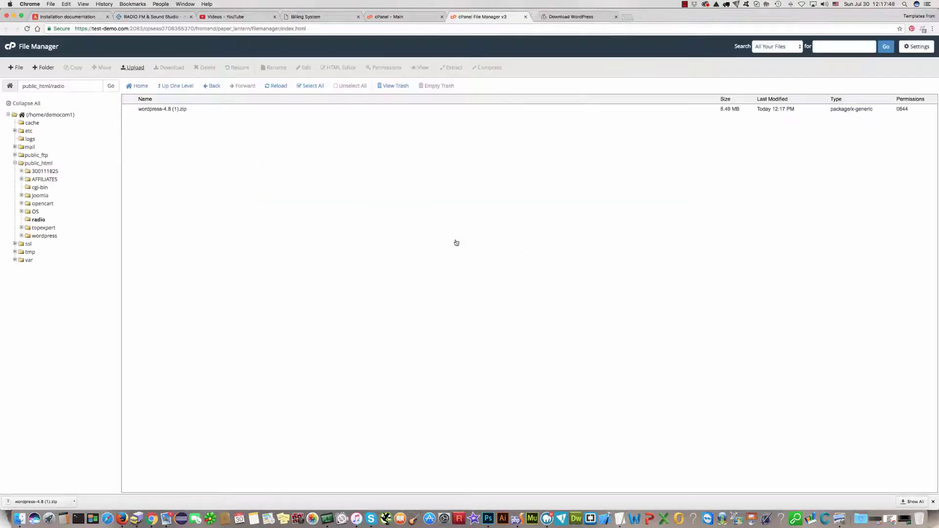
# - Extract the WordPress zip into public_html/radio
pyautogui.click(131, 110)
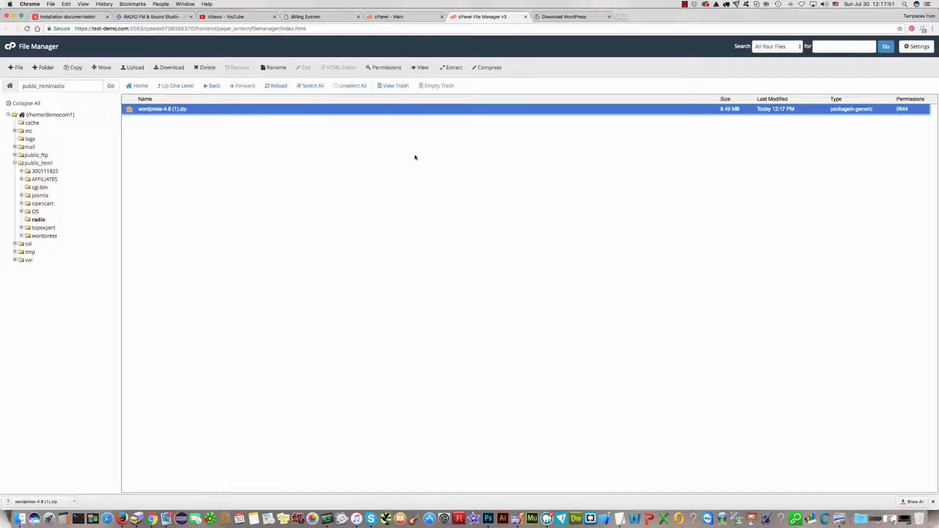
pyautogui.click(452, 67)
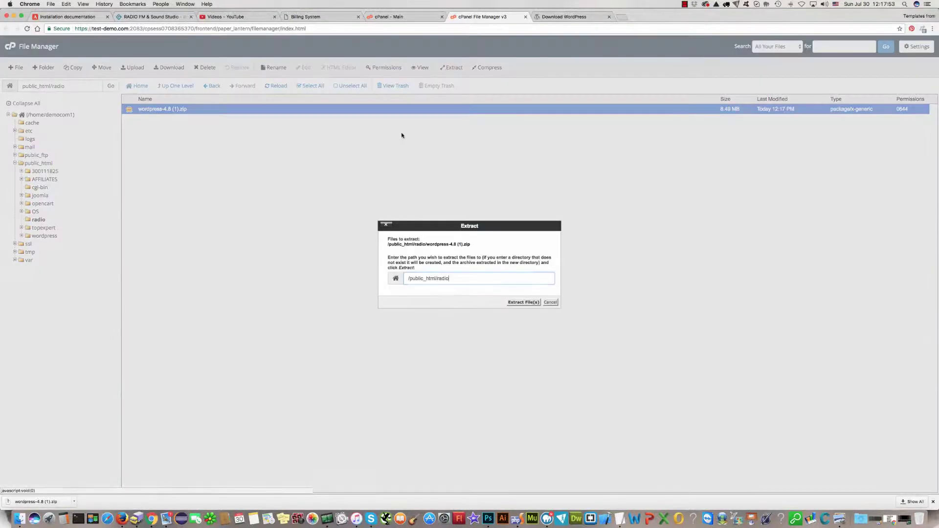
pyautogui.click(523, 301)
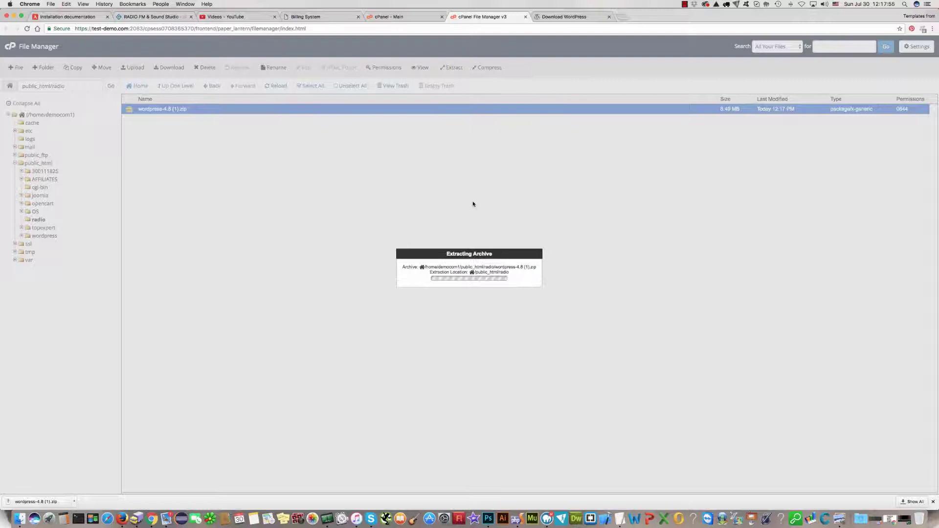
pyautogui.click(587, 339)
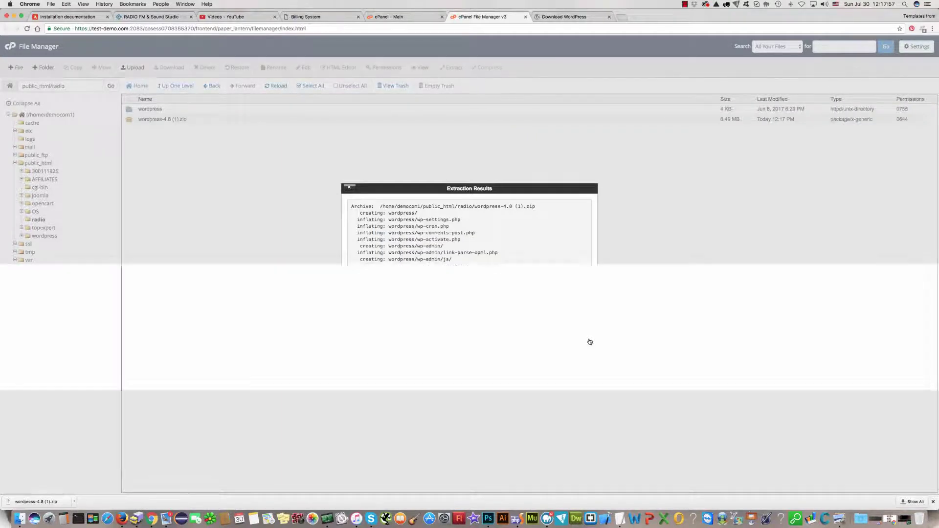
# - Delete the wordpress-4.8 (1).zip archive, leaving only the wordpress folder
pyautogui.click(190, 120)
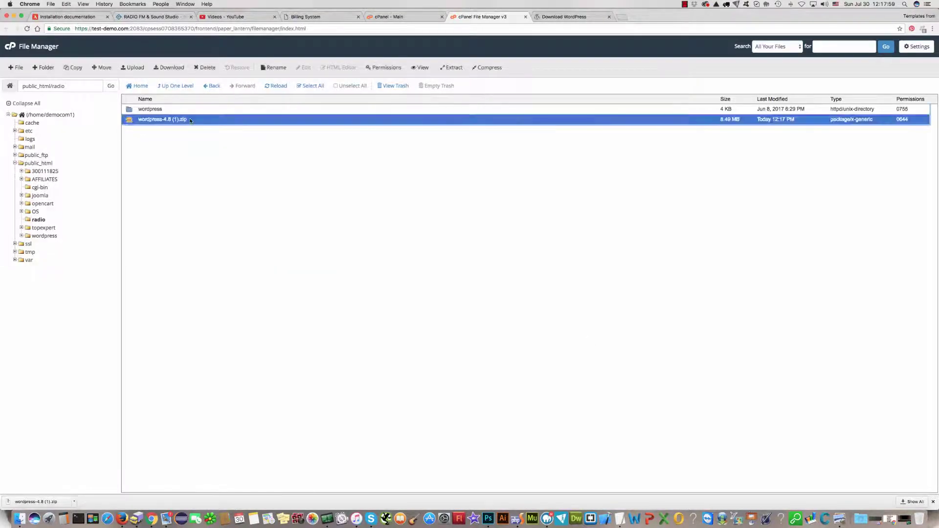
pyautogui.click(206, 67)
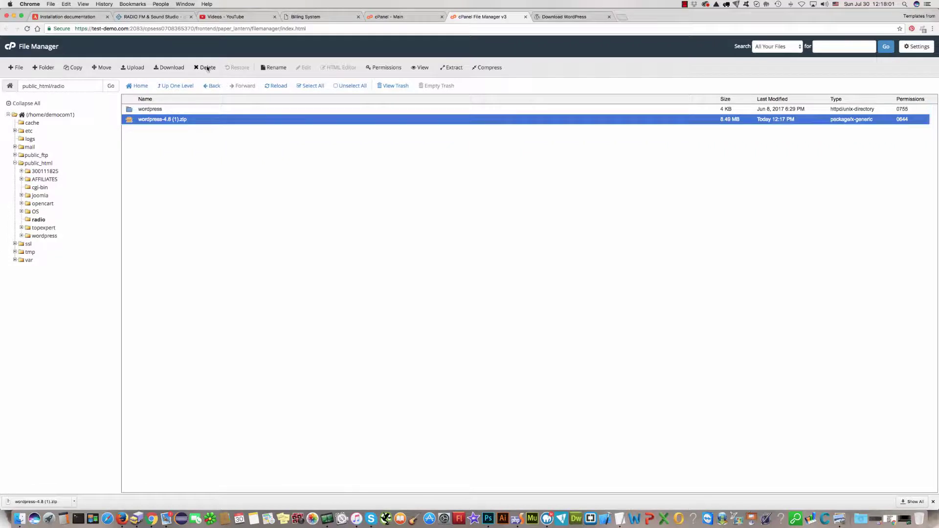
pyautogui.click(530, 287)
# - Select every file inside the wordpress subfolder and move them into radio
pyautogui.click(133, 111)
pyautogui.doubleClick(134, 112)
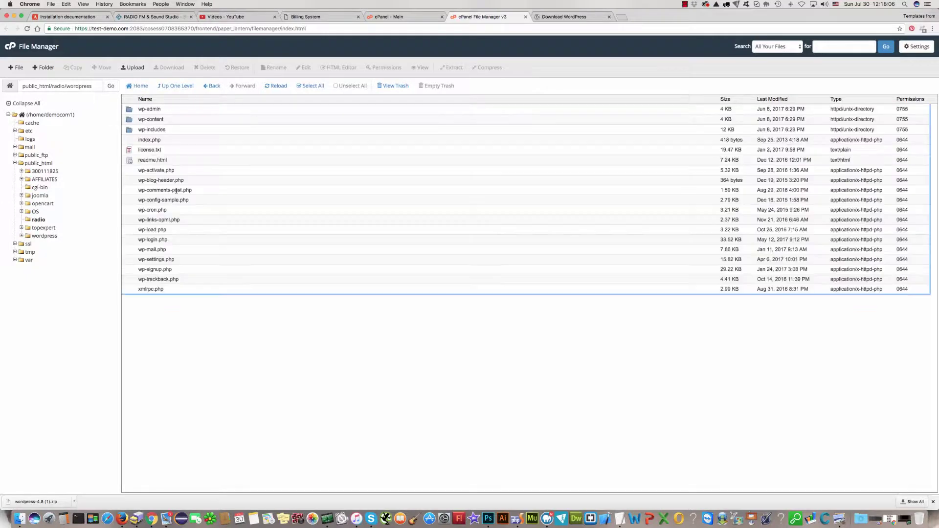
pyautogui.click(133, 111)
pyautogui.keyDown('shift'); pyautogui.click(126, 297); pyautogui.keyUp('shift')
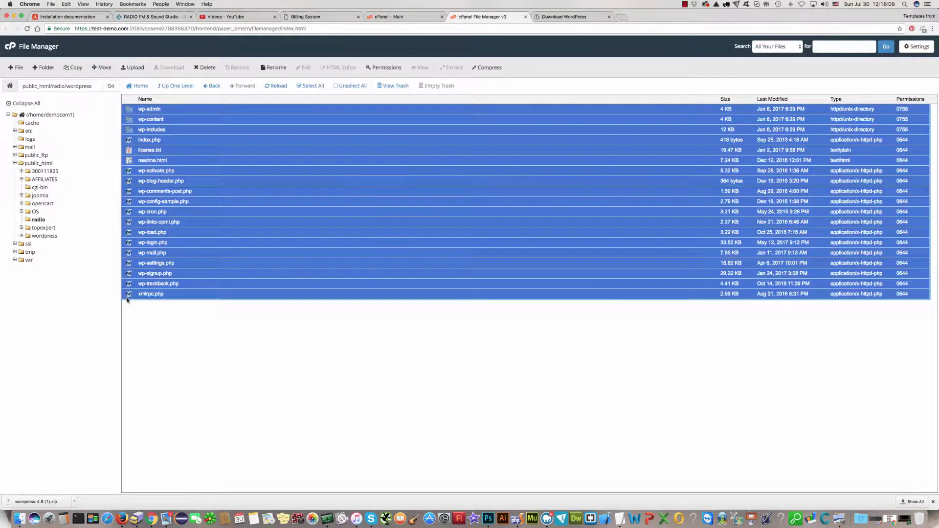
pyautogui.moveTo(133, 110); pyautogui.dragTo(35, 219)
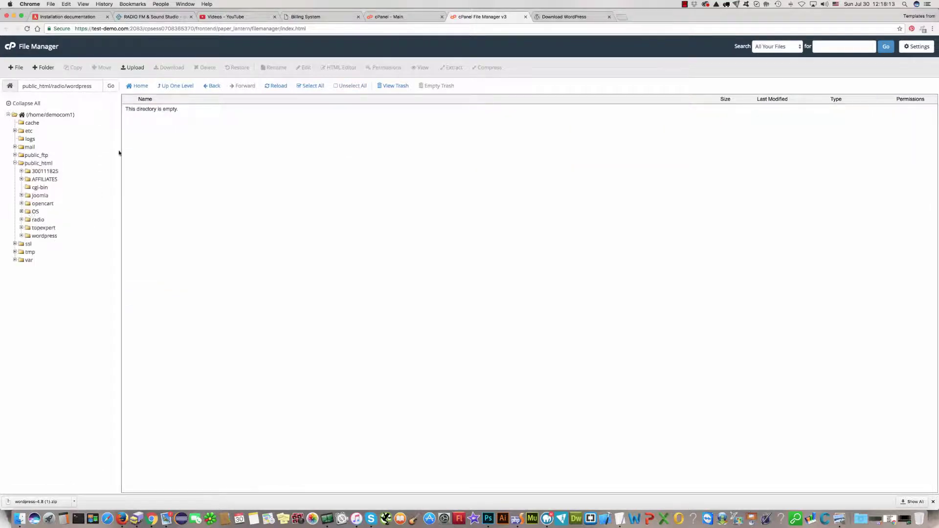
# - Back in radio, delete the now-empty wordpress subfolder
pyautogui.click(168, 86)
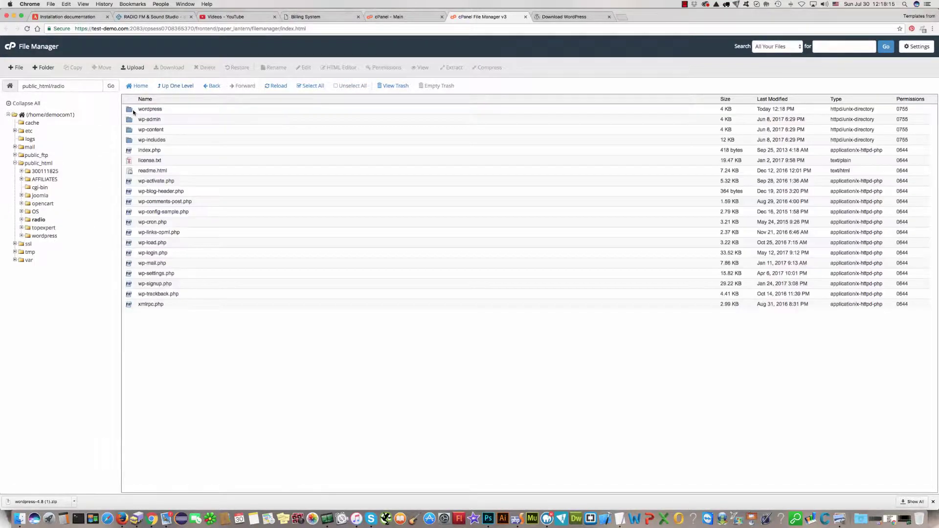
pyautogui.click(133, 111)
pyautogui.click(205, 67)
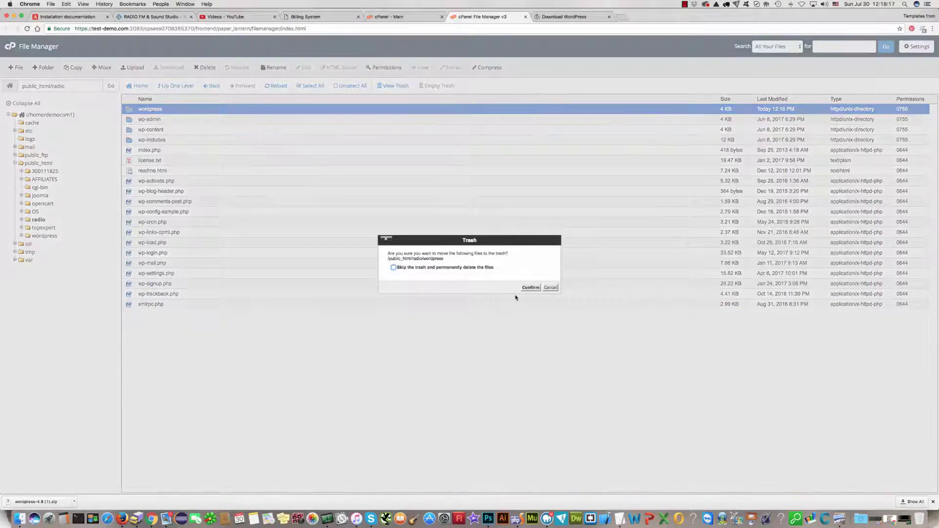
pyautogui.click(531, 288)
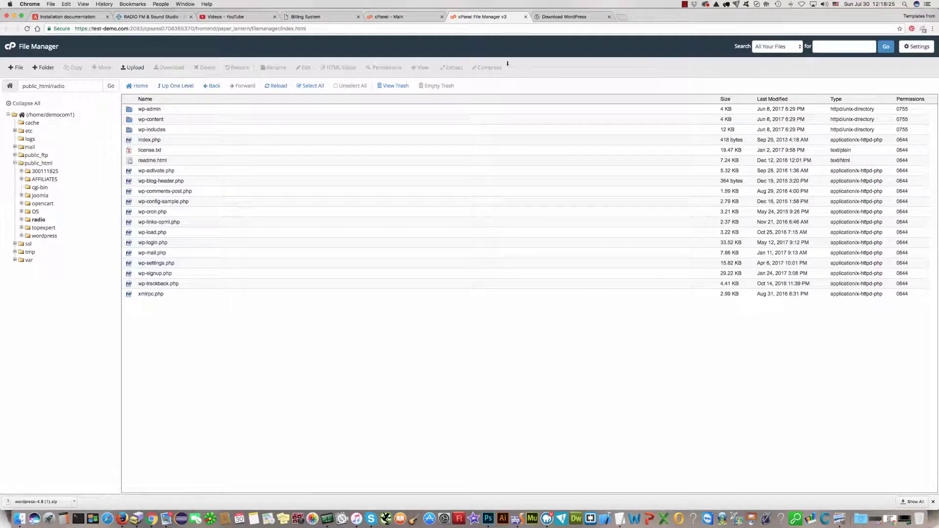
# - Load test-demo.com/radio in the browser to reach the WordPress setup page
pyautogui.click(576, 17)
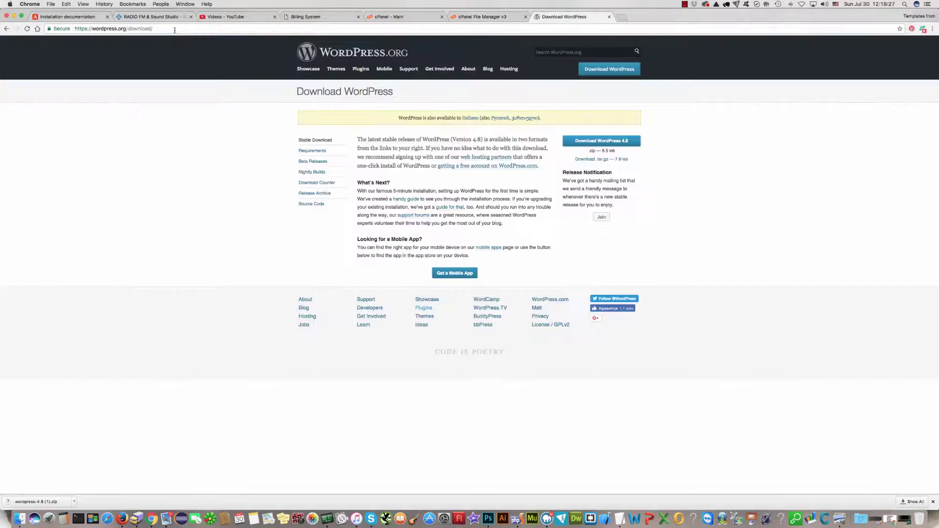
pyautogui.click(174, 29)
pyautogui.write('test')
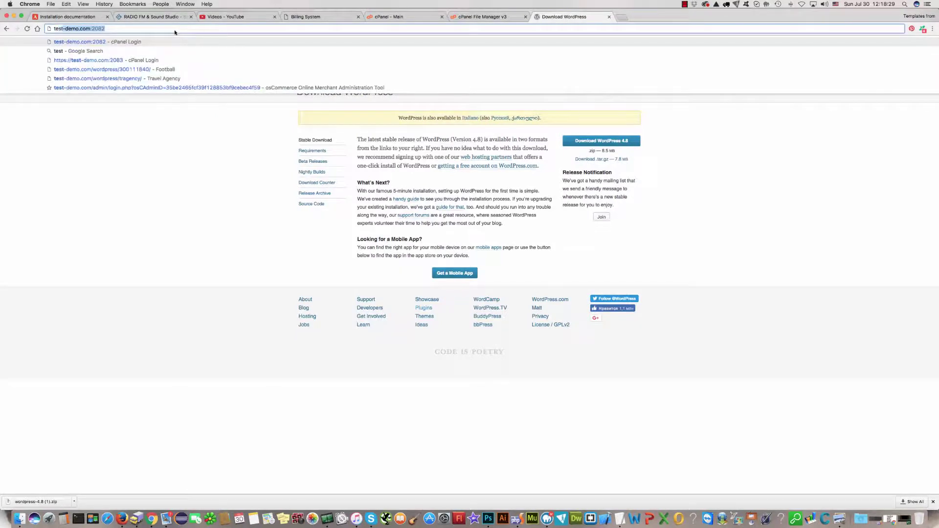
pyautogui.write('-demo.commo.com')
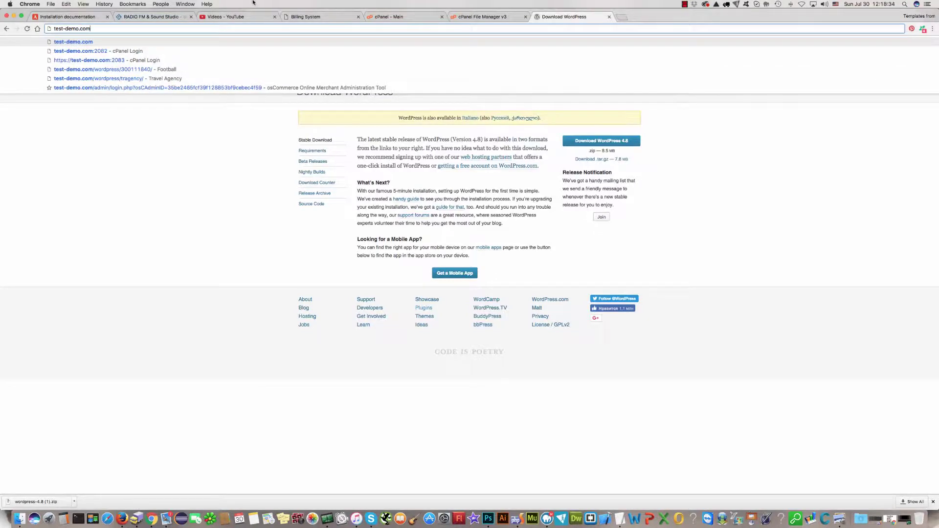
pyautogui.click(458, 18)
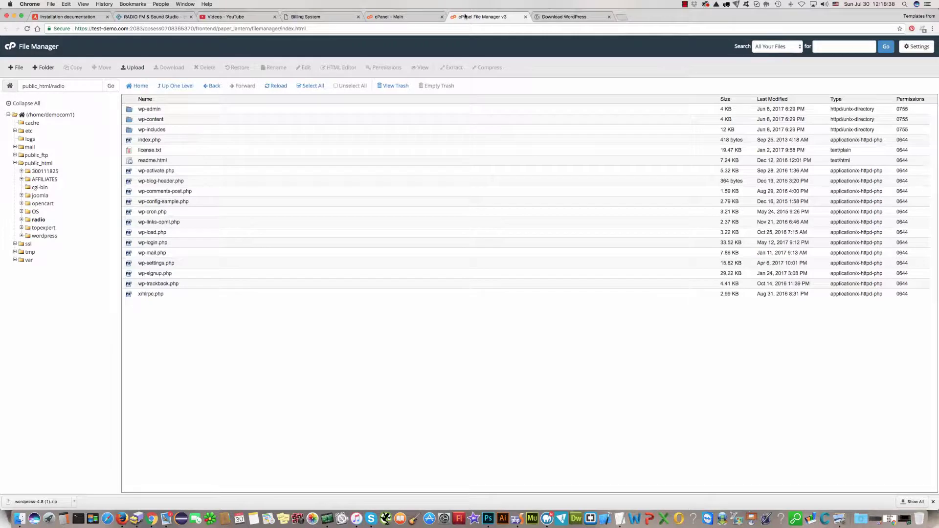
pyautogui.click(565, 17)
pyautogui.click(111, 27)
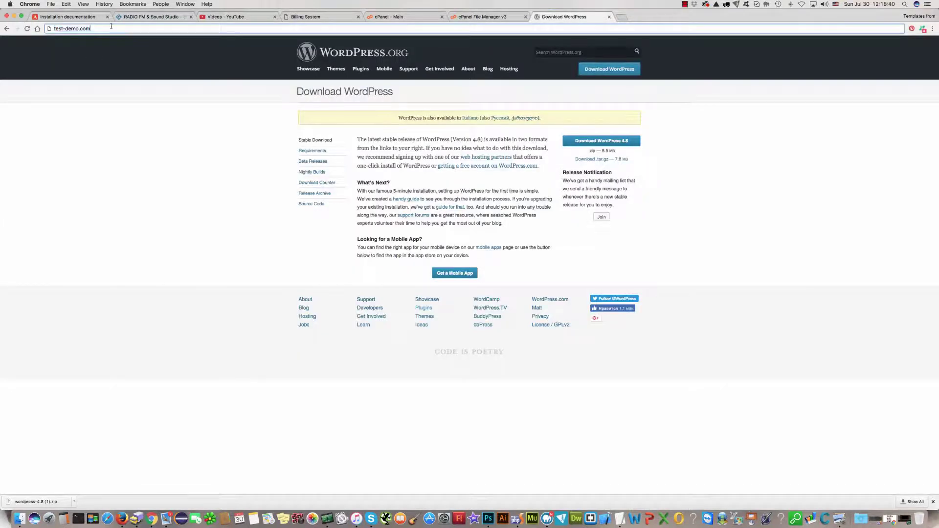
pyautogui.write('/radio')
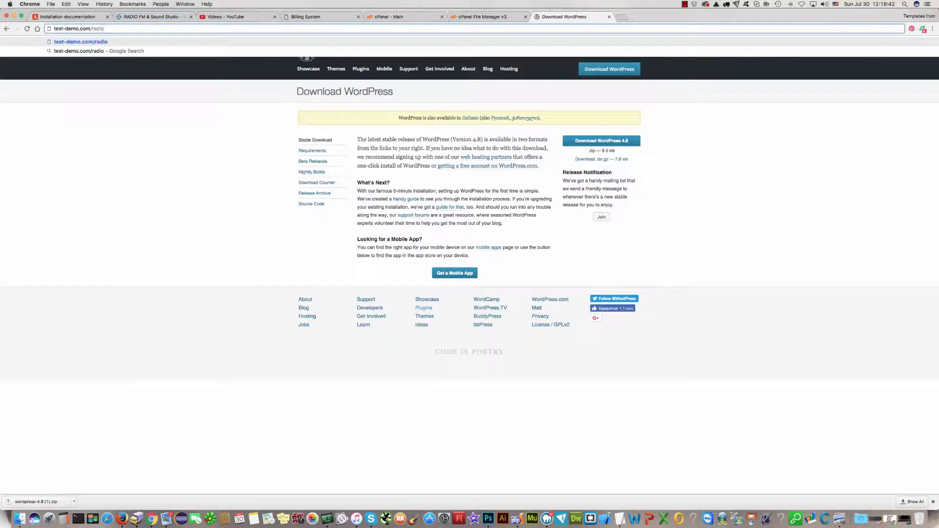
pyautogui.press('Return')
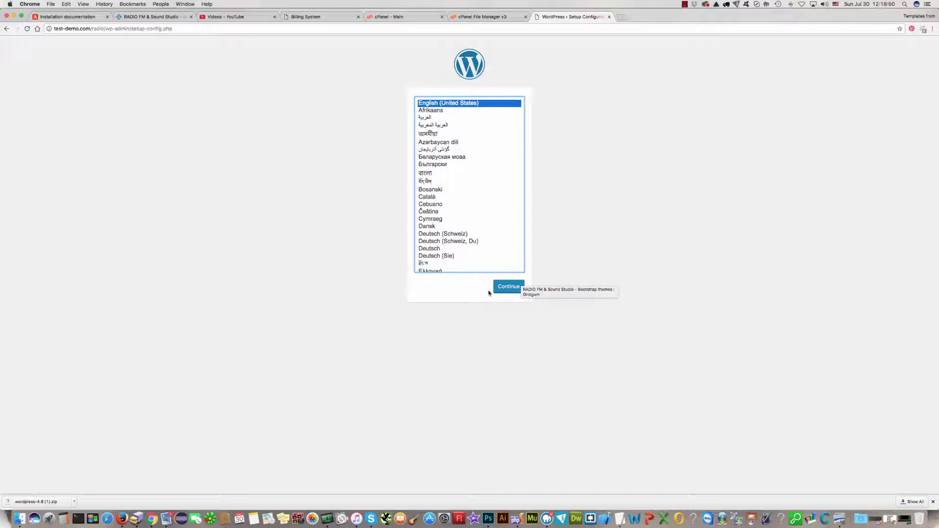
# - Continue with English to the database form and select the default database name for replacement
pyautogui.click(510, 289)
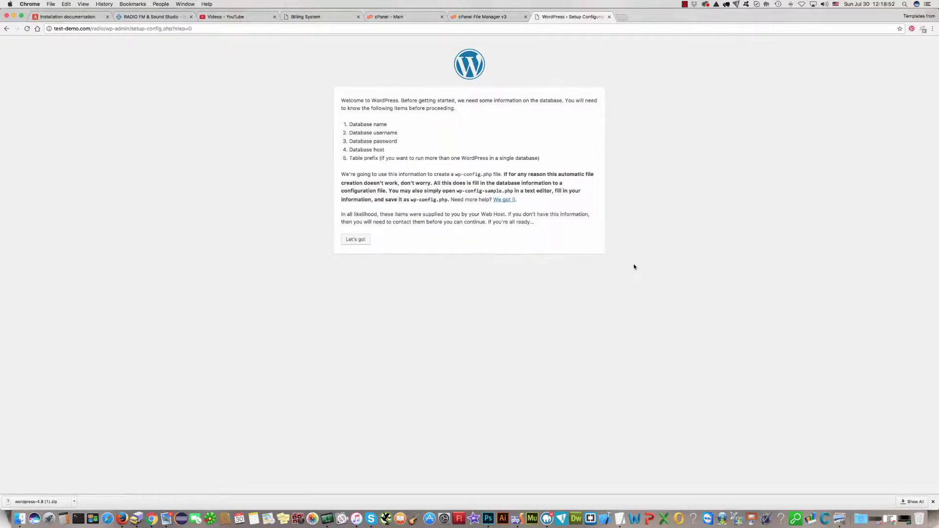
pyautogui.click(358, 241)
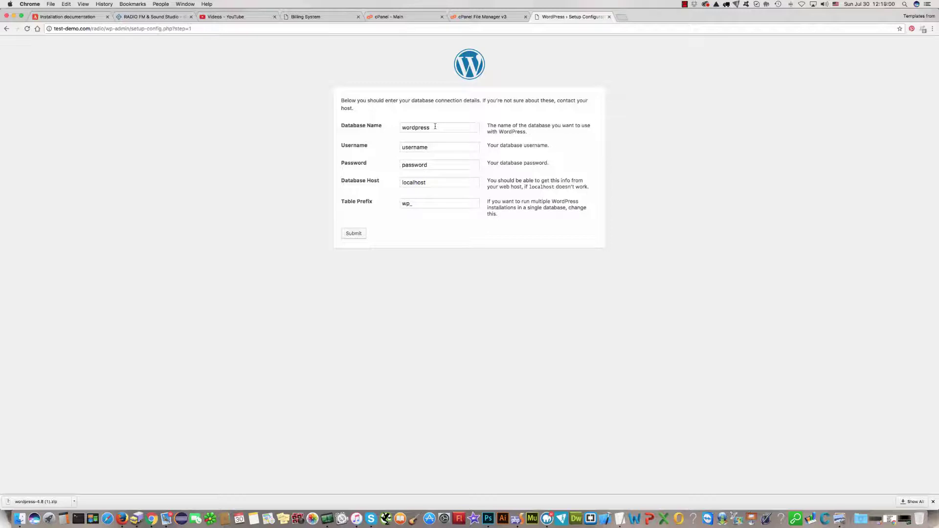
pyautogui.doubleClick(435, 126)
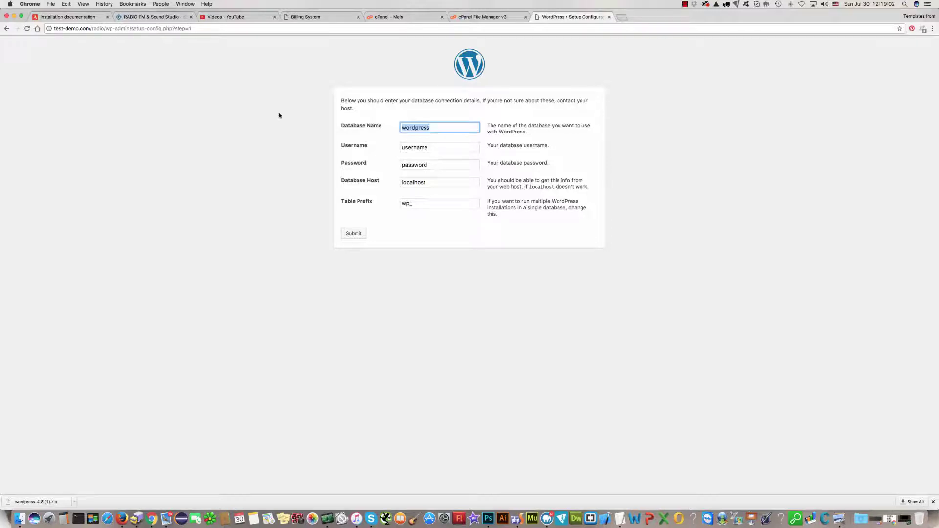
pyautogui.write('d')
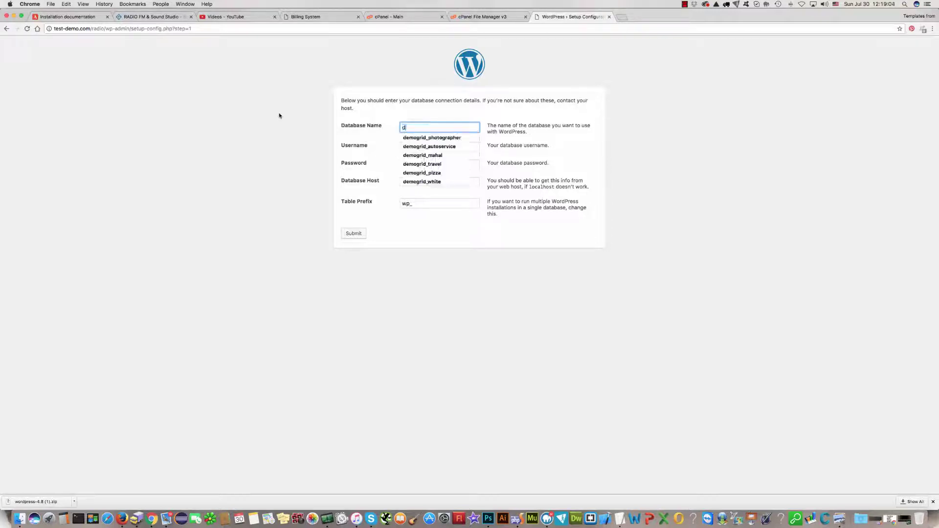
# - In cPanel MySQL Databases, page to the end and select the democom1_redradio database name
pyautogui.click(463, 16)
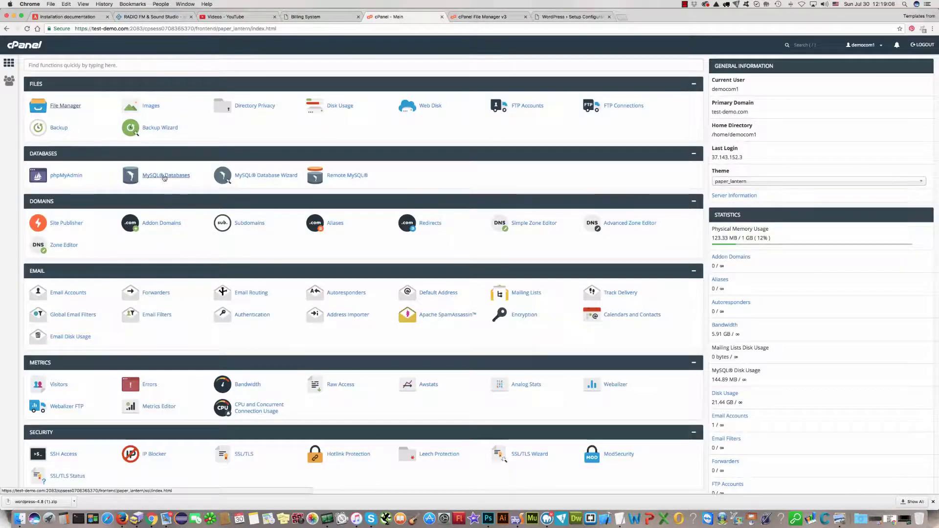
pyautogui.click(144, 229)
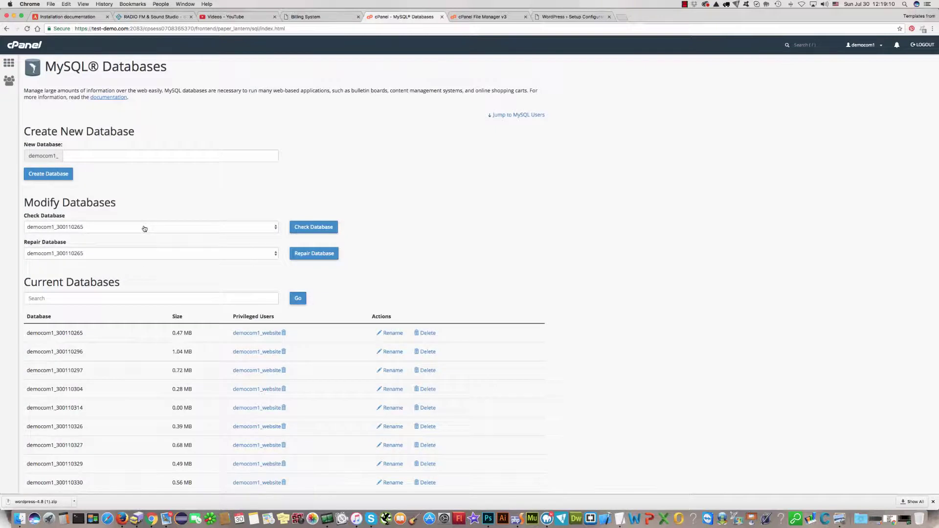
pyautogui.scroll(-5, 119, 286)
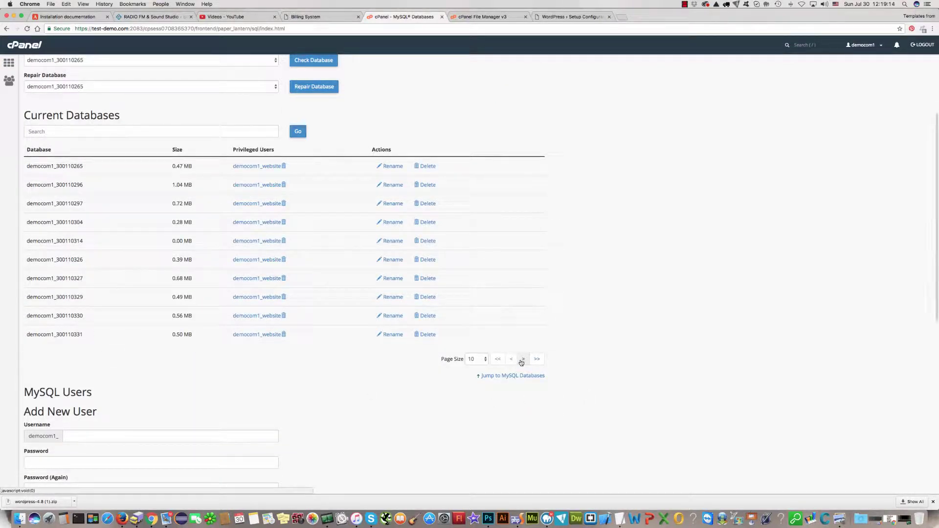
pyautogui.click(539, 359)
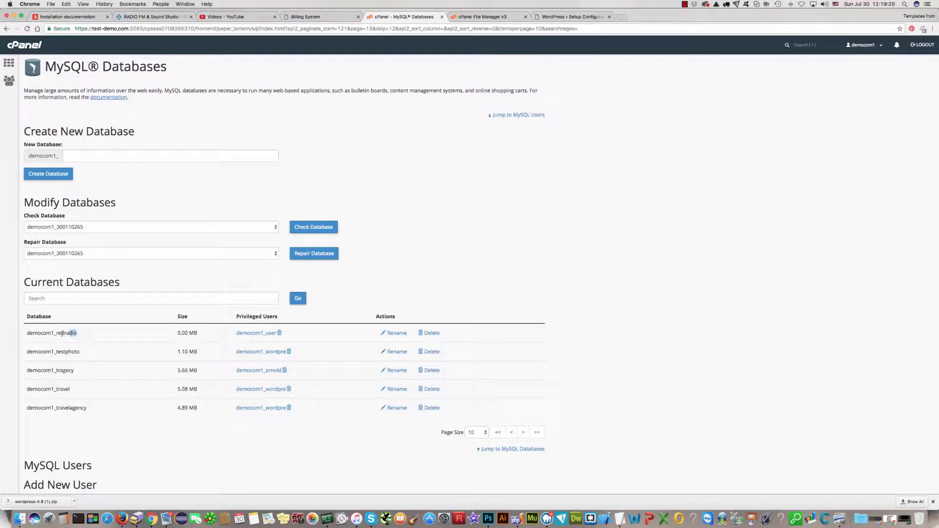
pyautogui.moveTo(77, 334); pyautogui.dragTo(28, 334)
# - Fill in democom1_redradio as database name and paste the democom1 prefix as the username
pyautogui.click(571, 18)
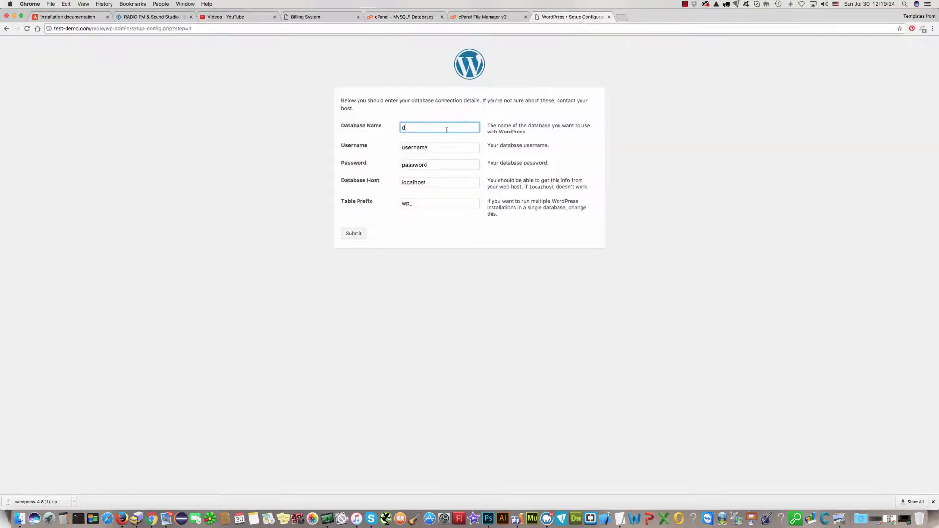
pyautogui.press('Down')
pyautogui.press('Return')
pyautogui.moveTo(429, 127); pyautogui.dragTo(402, 129)
pyautogui.hotkey('ctrl', 'c')
pyautogui.doubleClick(438, 147)
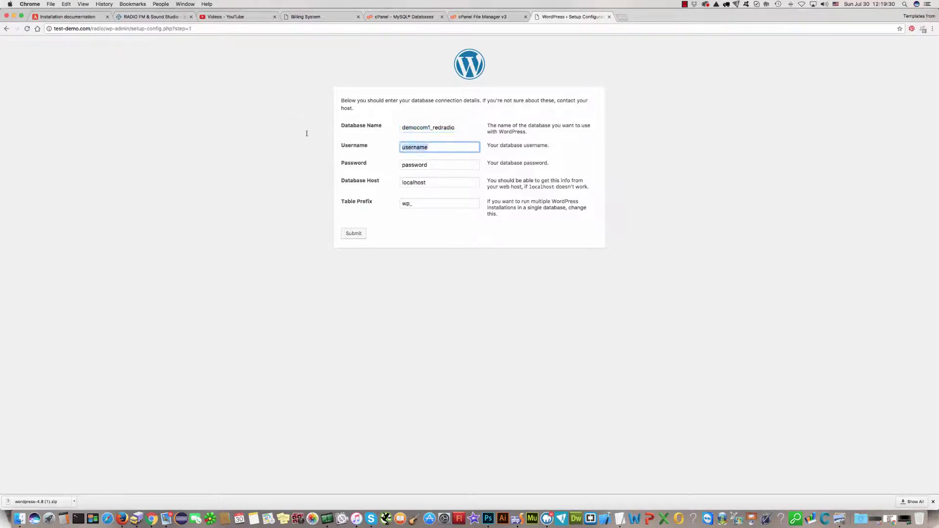
pyautogui.hotkey('ctrl', 'v')
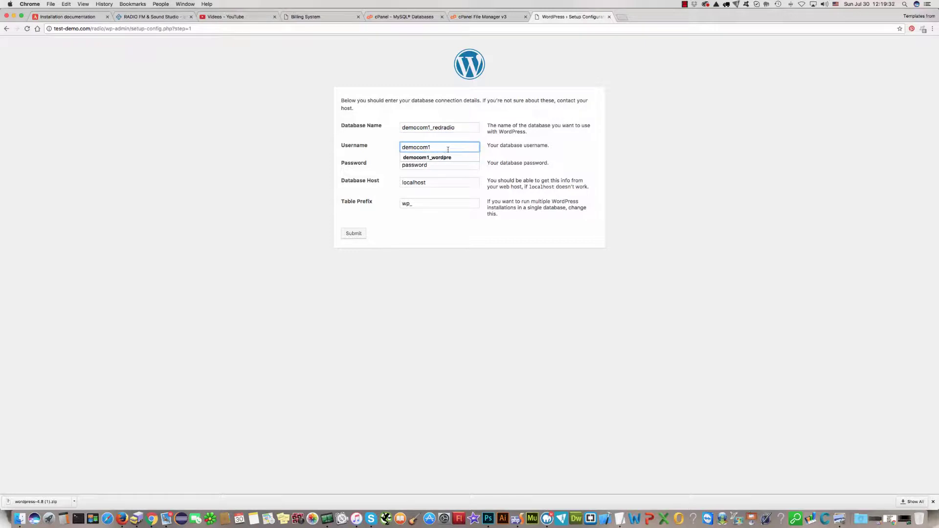
pyautogui.write('user')
# - Enter the database password and submit the connection details
pyautogui.click(255, 163)
pyautogui.press('Tab')
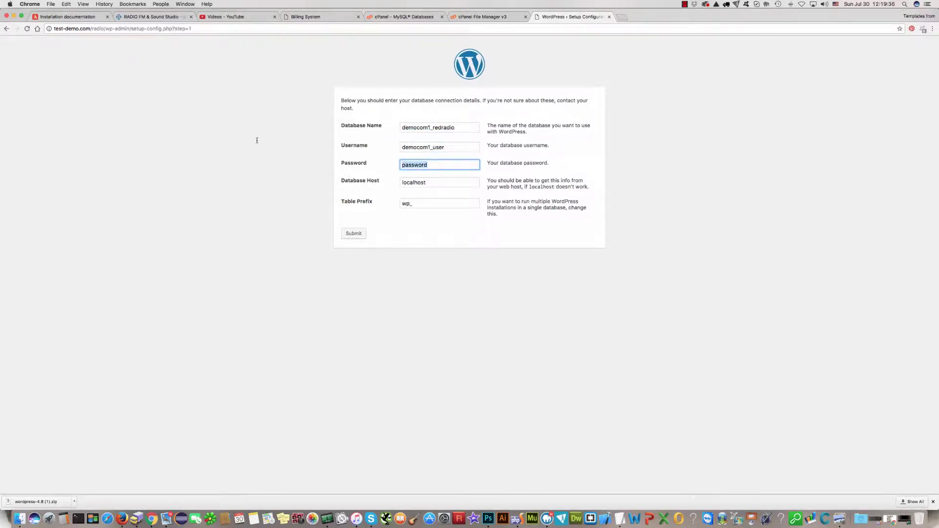
pyautogui.click(295, 159)
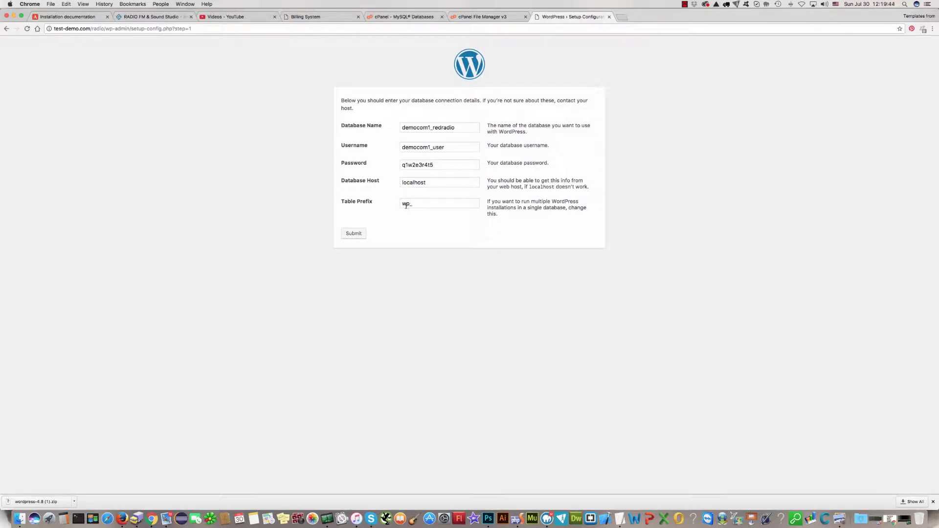
pyautogui.click(360, 235)
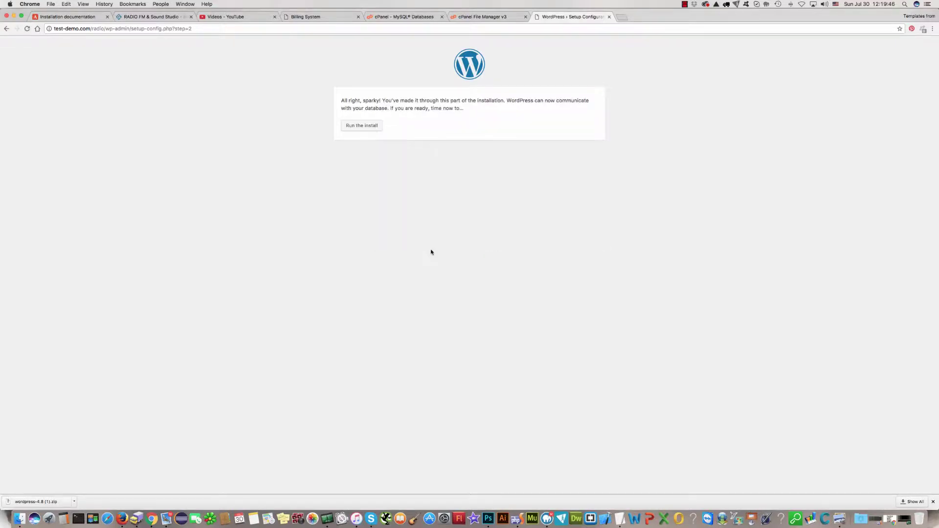
# - Run the install with site title Radio FM, username admin and the weak password confirmed
pyautogui.click(356, 128)
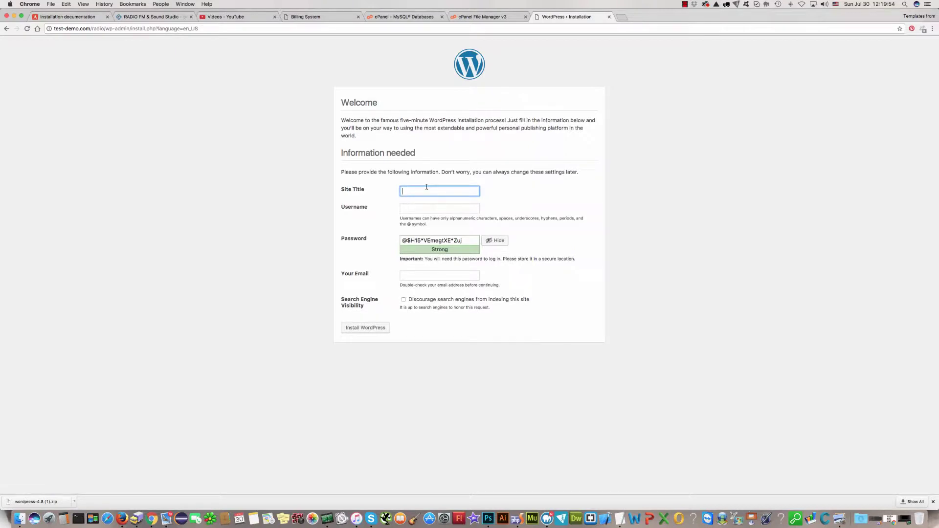
pyautogui.write('Radio FM')
pyautogui.click(426, 209)
pyautogui.write('admin')
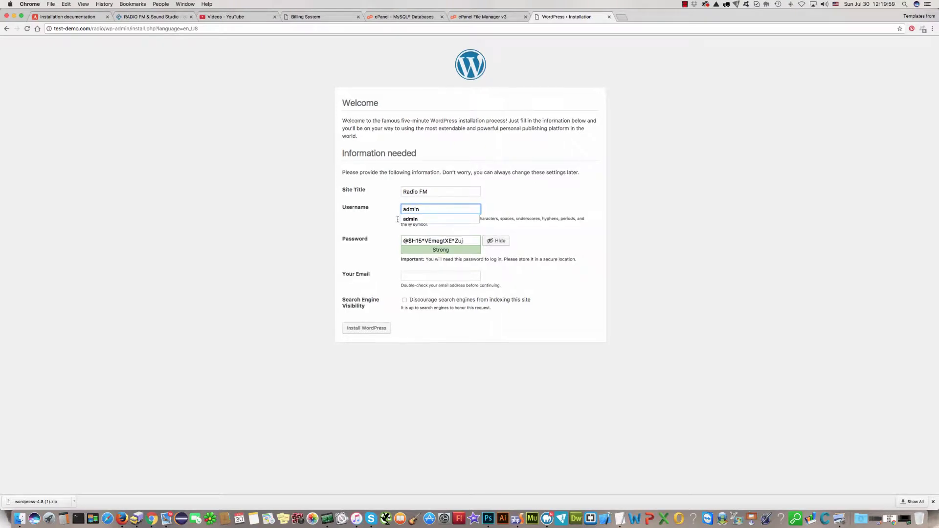
pyautogui.press('Tab')
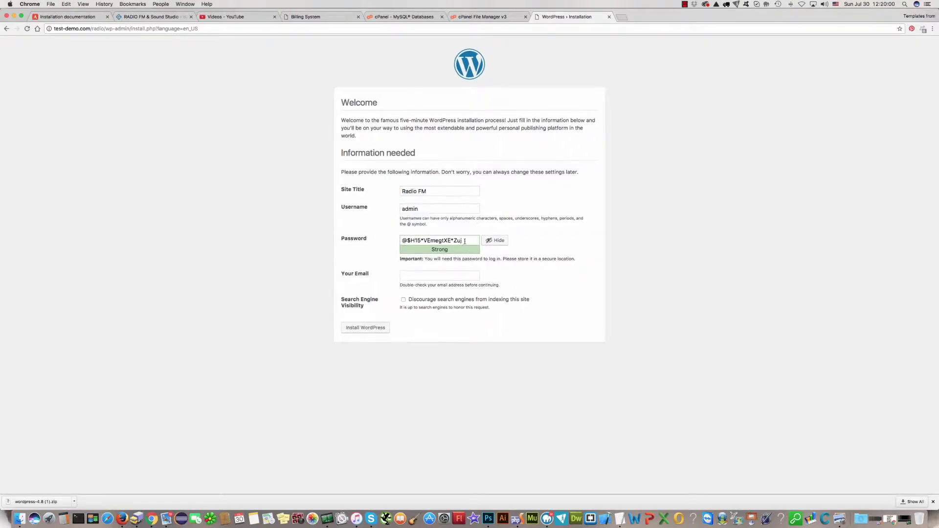
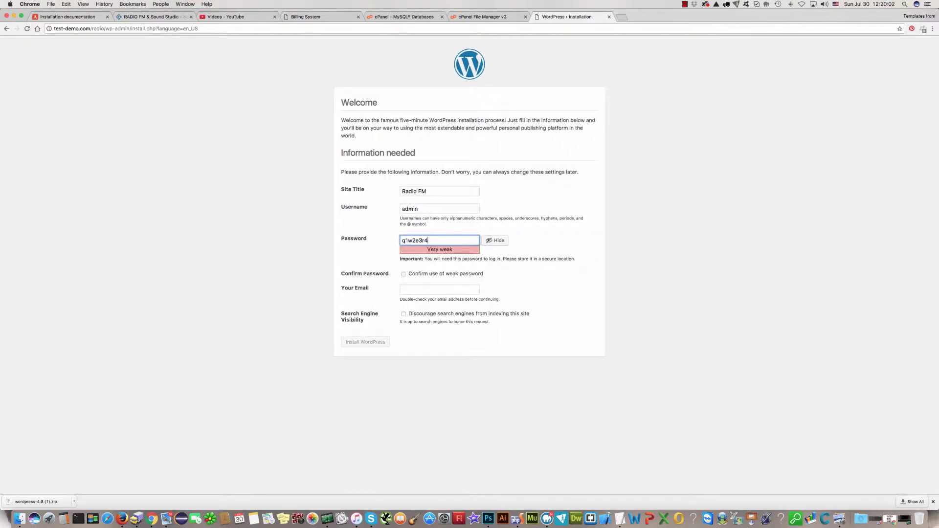
pyautogui.click(404, 273)
# - Set the admin email, discourage search-engine indexing and install WordPress
pyautogui.click(415, 289)
pyautogui.write('s')
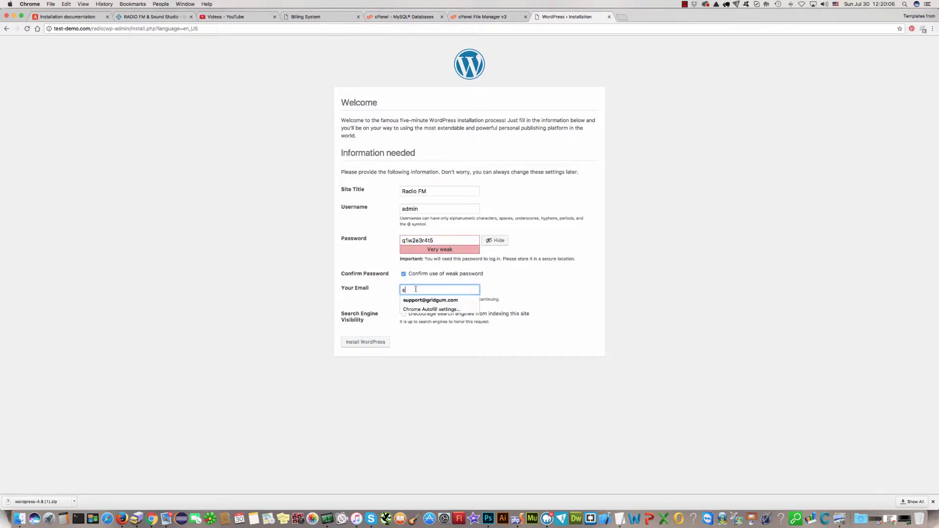
pyautogui.click(433, 300)
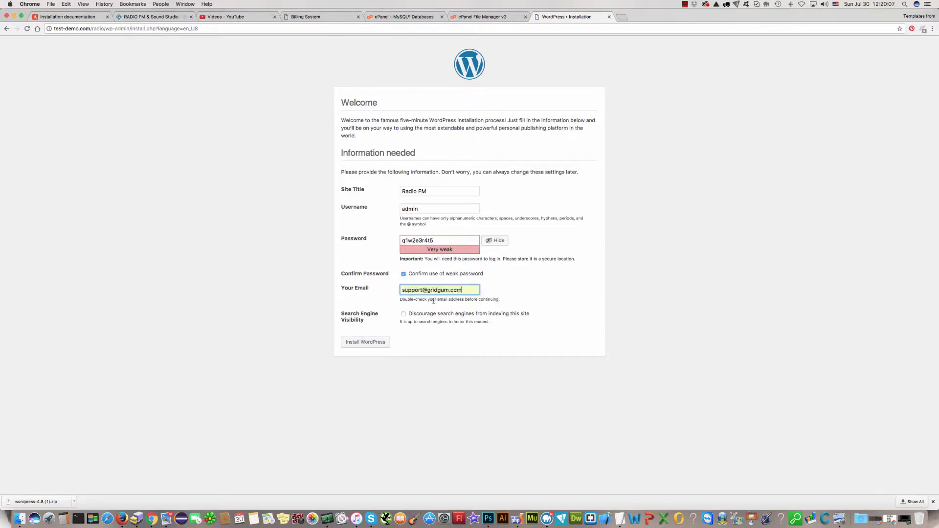
pyautogui.click(404, 314)
pyautogui.click(366, 343)
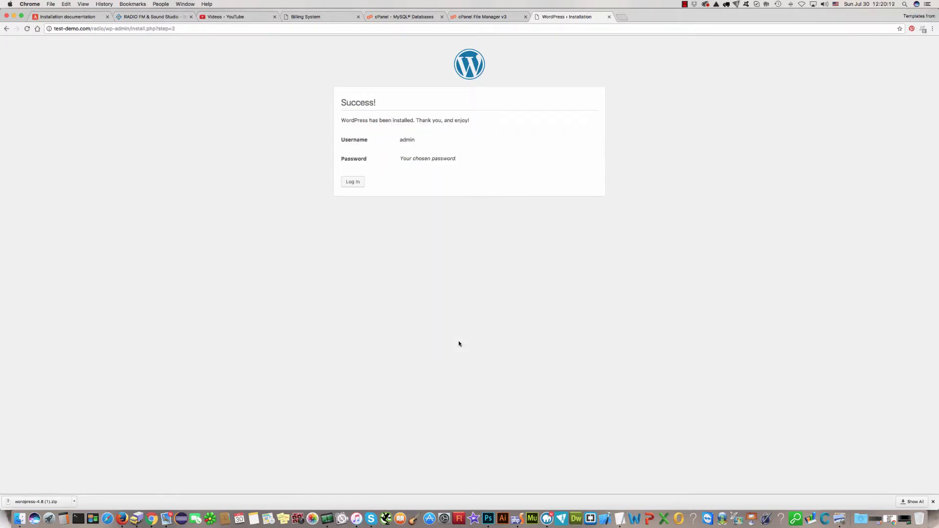
# - Log in to Radio FM as admin with the password to reach the dashboard
pyautogui.click(355, 182)
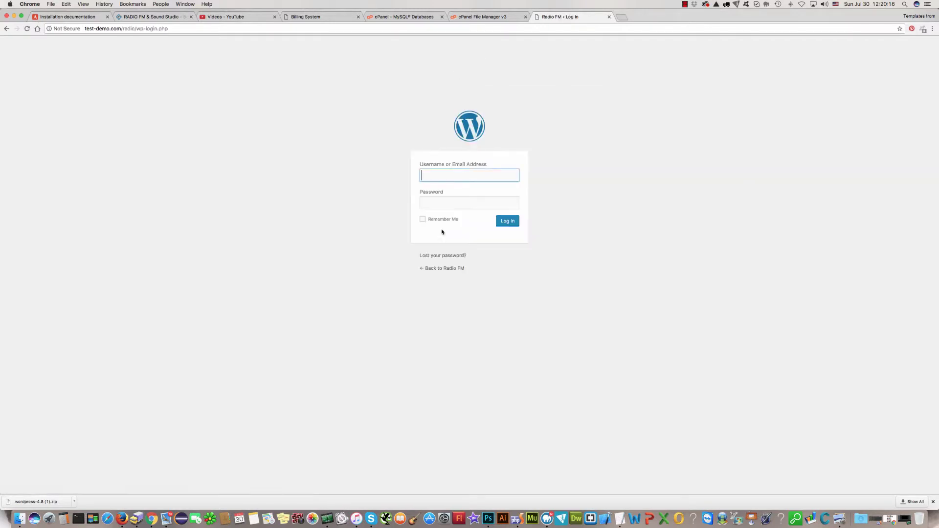
pyautogui.click(436, 180)
pyautogui.click(436, 188)
pyautogui.write('••••')
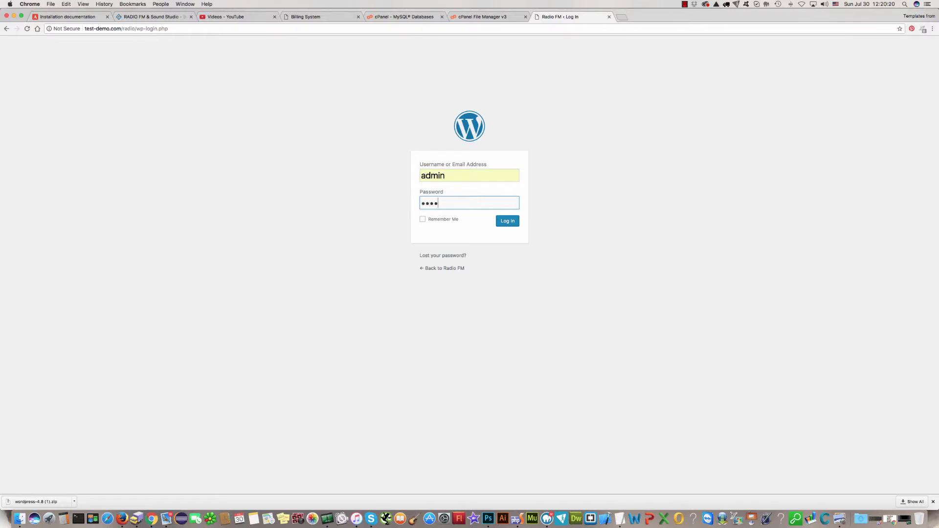
pyautogui.write('••••••')
pyautogui.click(512, 223)
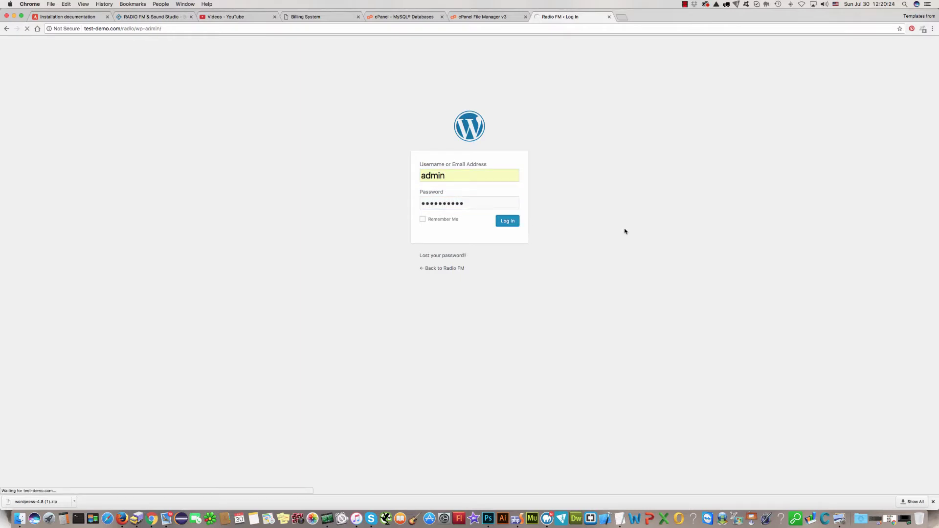